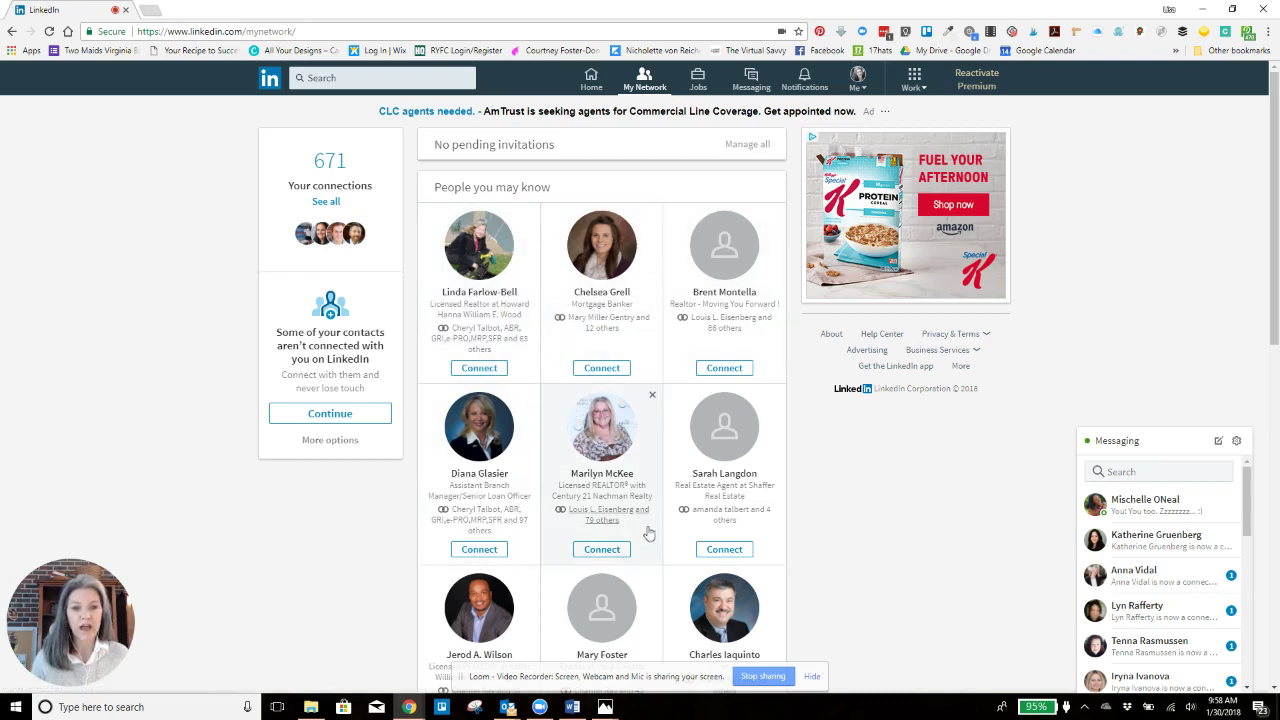
# Step: Dismiss the RCoinUSA Training sales director and the "Seeking New Opportunities" member from the People you may know suggestions
pyautogui.scroll(-2, 677, 534)
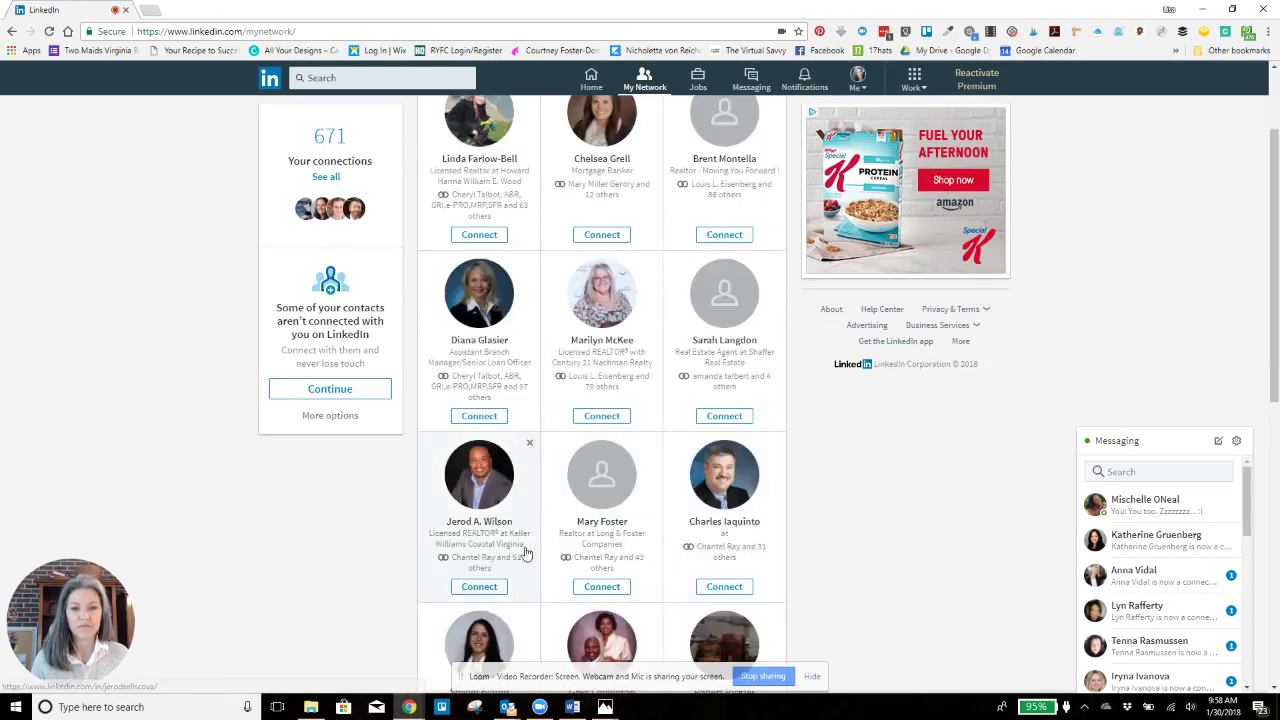
pyautogui.scroll(-2, 640, 480)
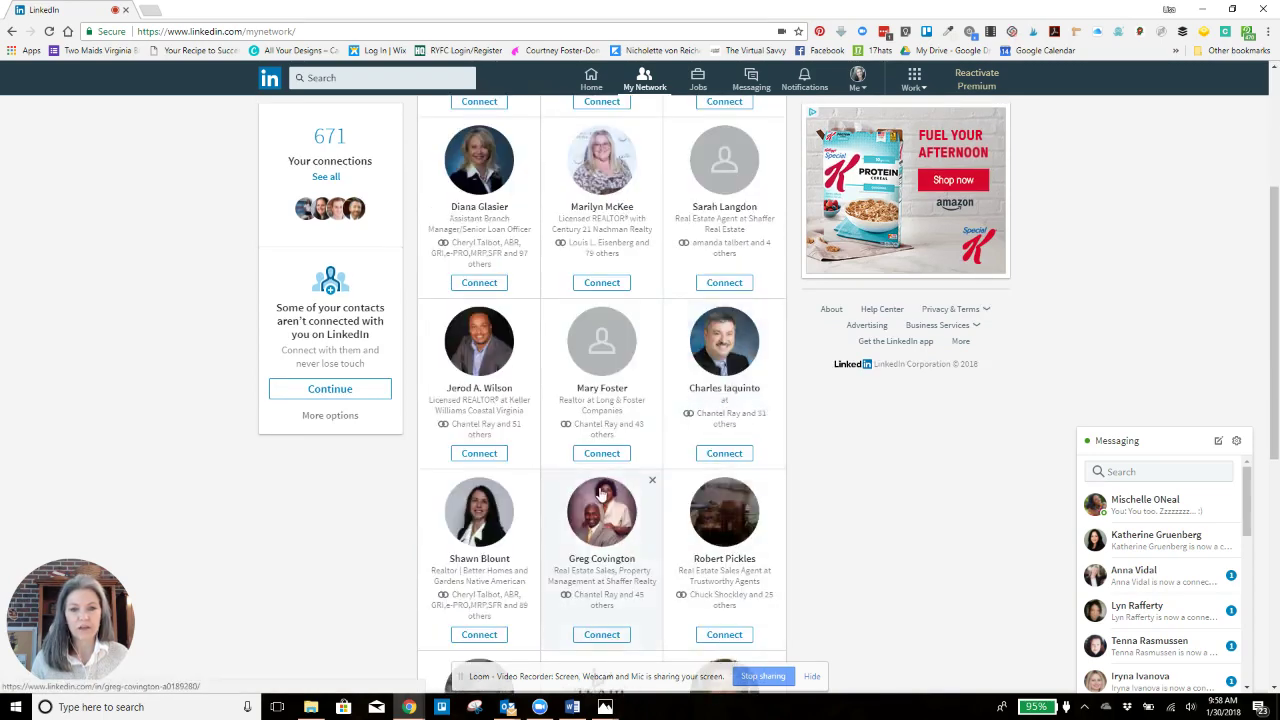
pyautogui.scroll(-3, 750, 388)
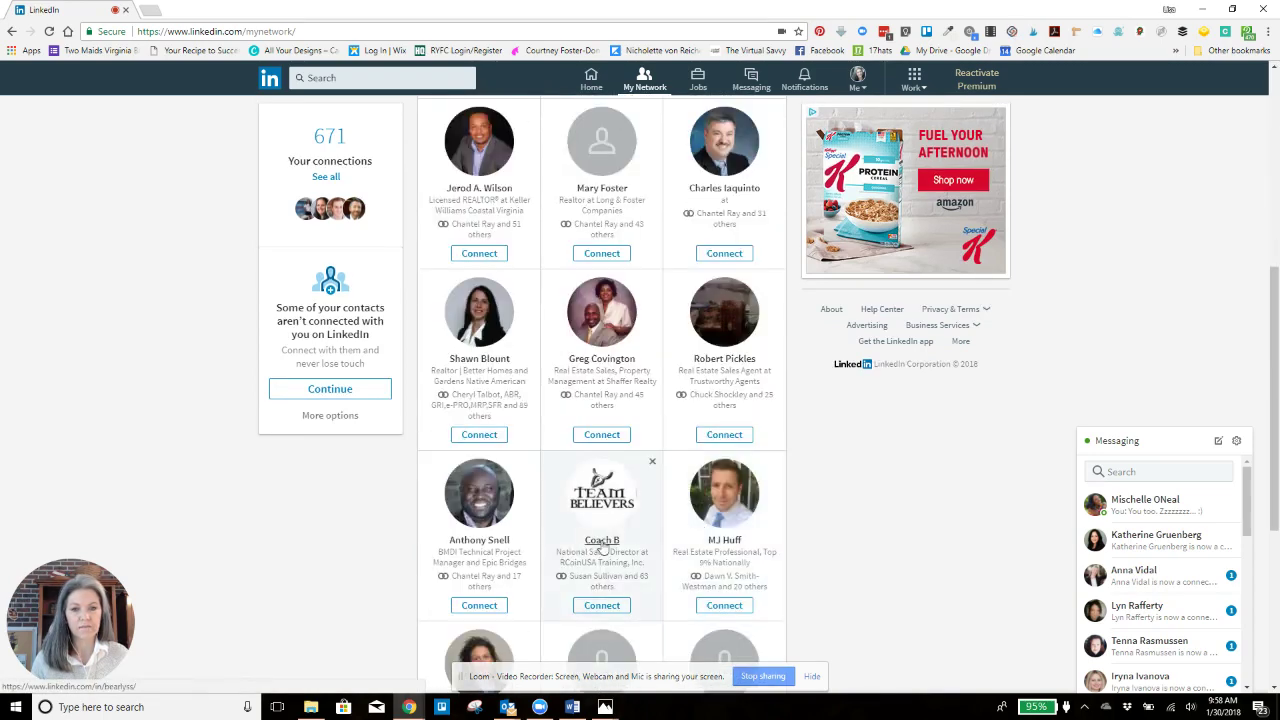
pyautogui.scroll(-3, 564, 550)
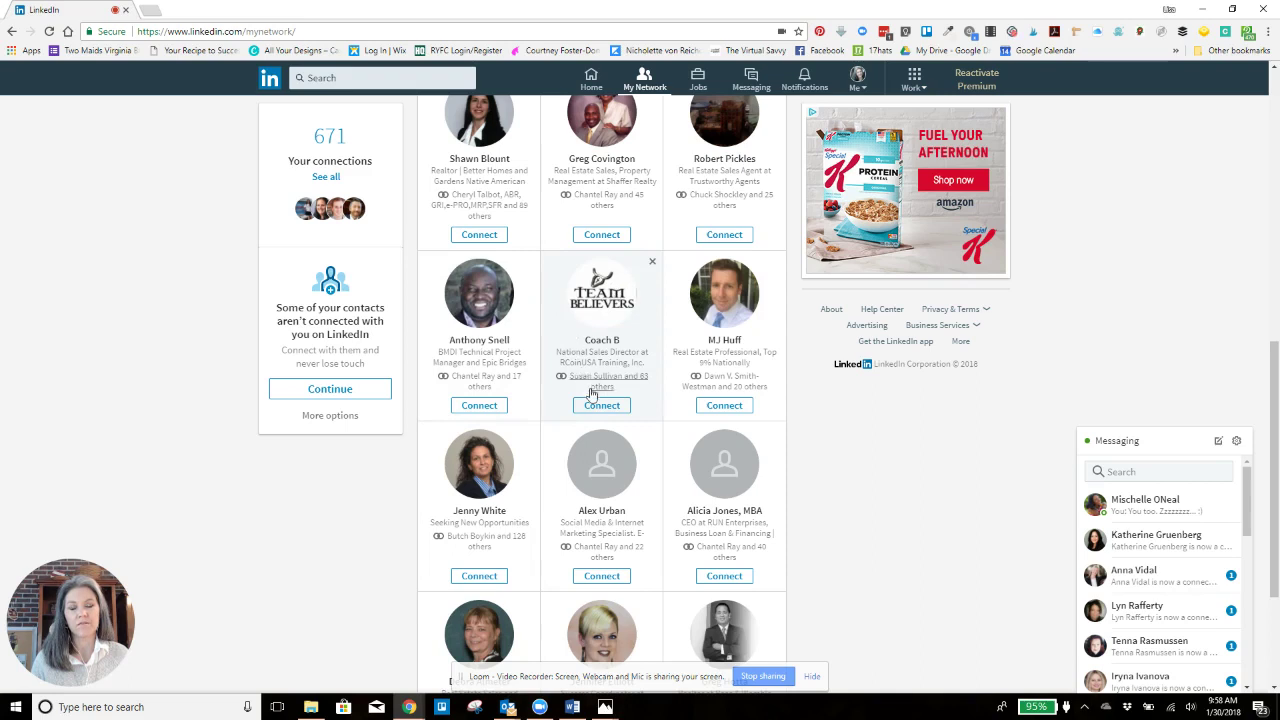
pyautogui.click(652, 265)
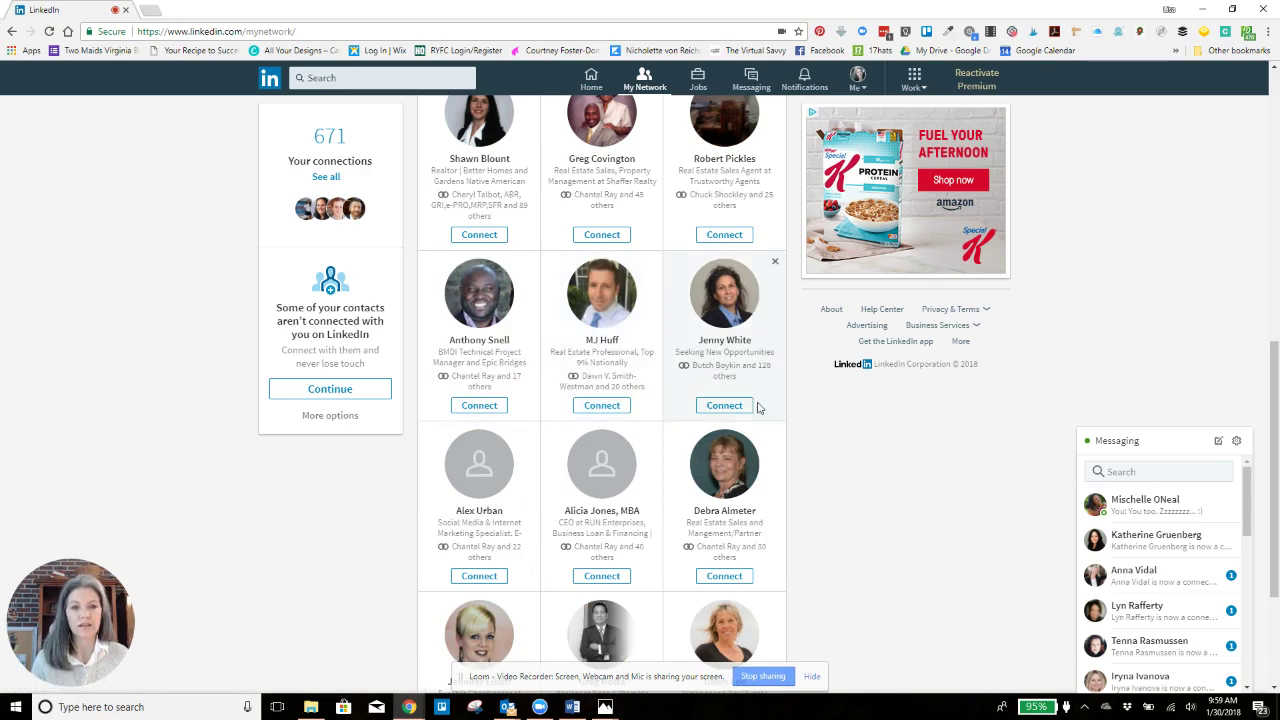
pyautogui.click(775, 265)
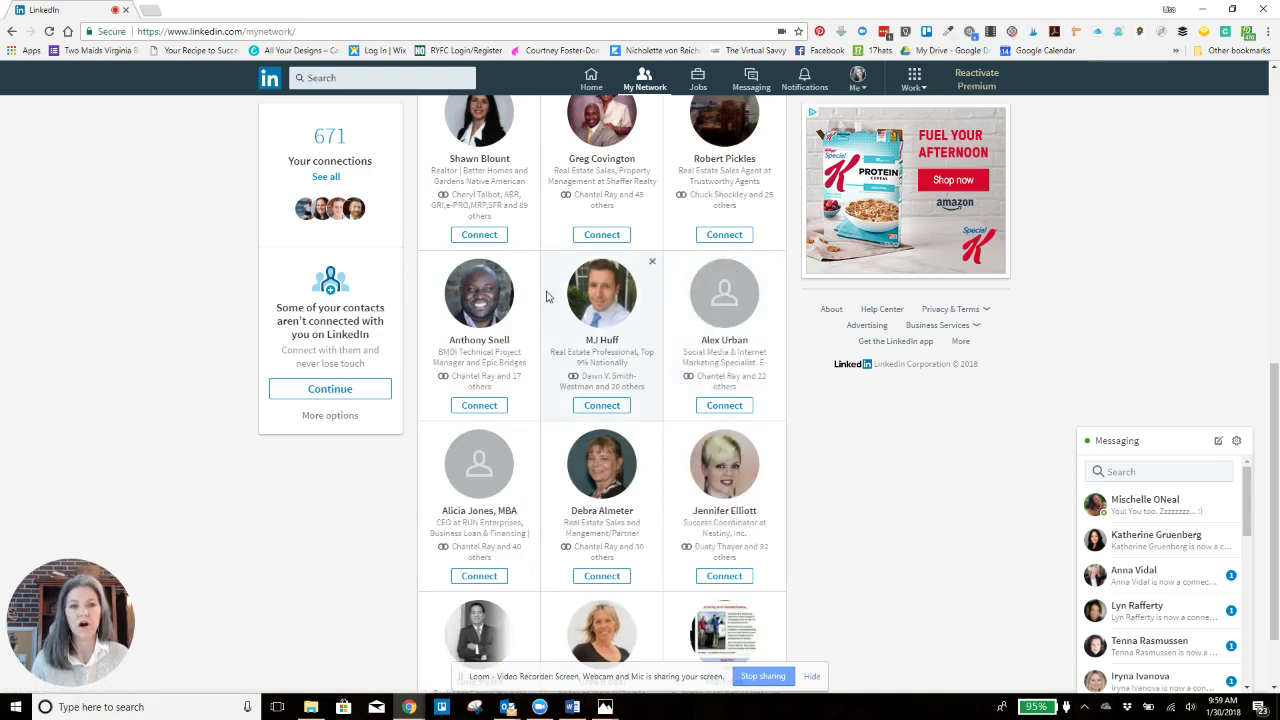
# Step: Send a connection request to the first suggested person, the licensed realtor at Howard Hanna William E. Wood
pyautogui.scroll(3, 585, 407)
pyautogui.scroll(3, 585, 407)
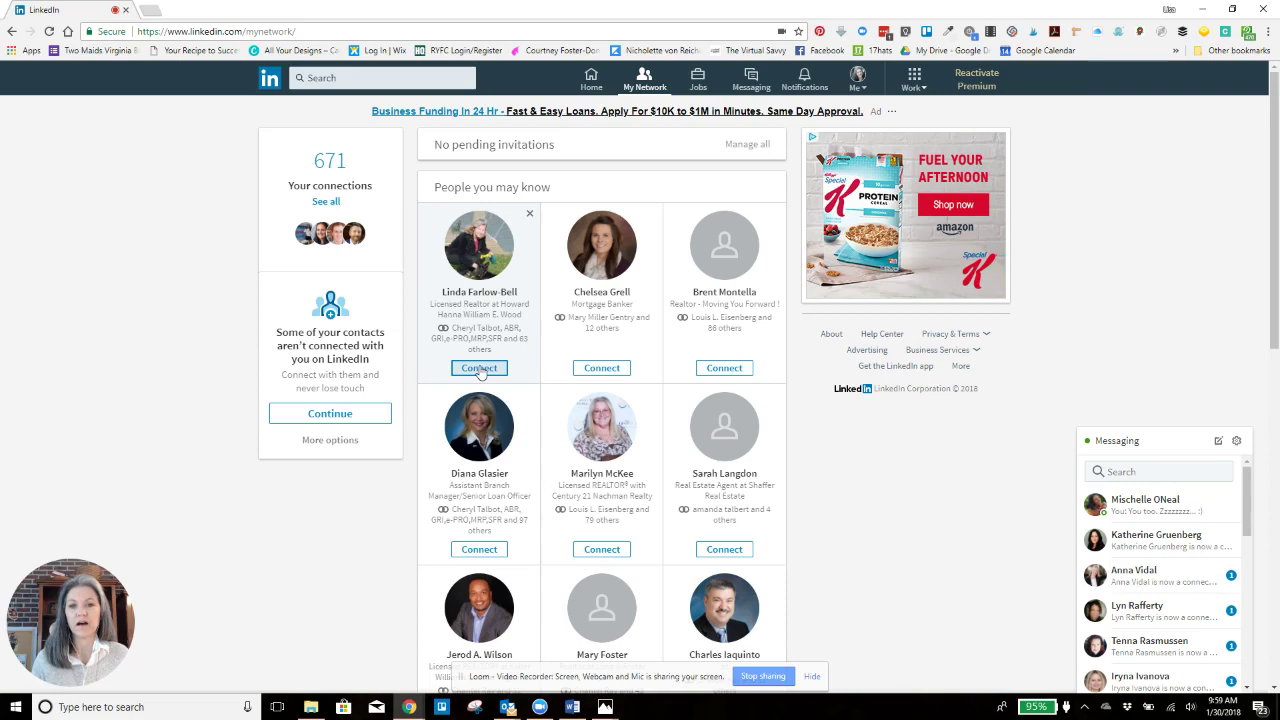
pyautogui.click(478, 369)
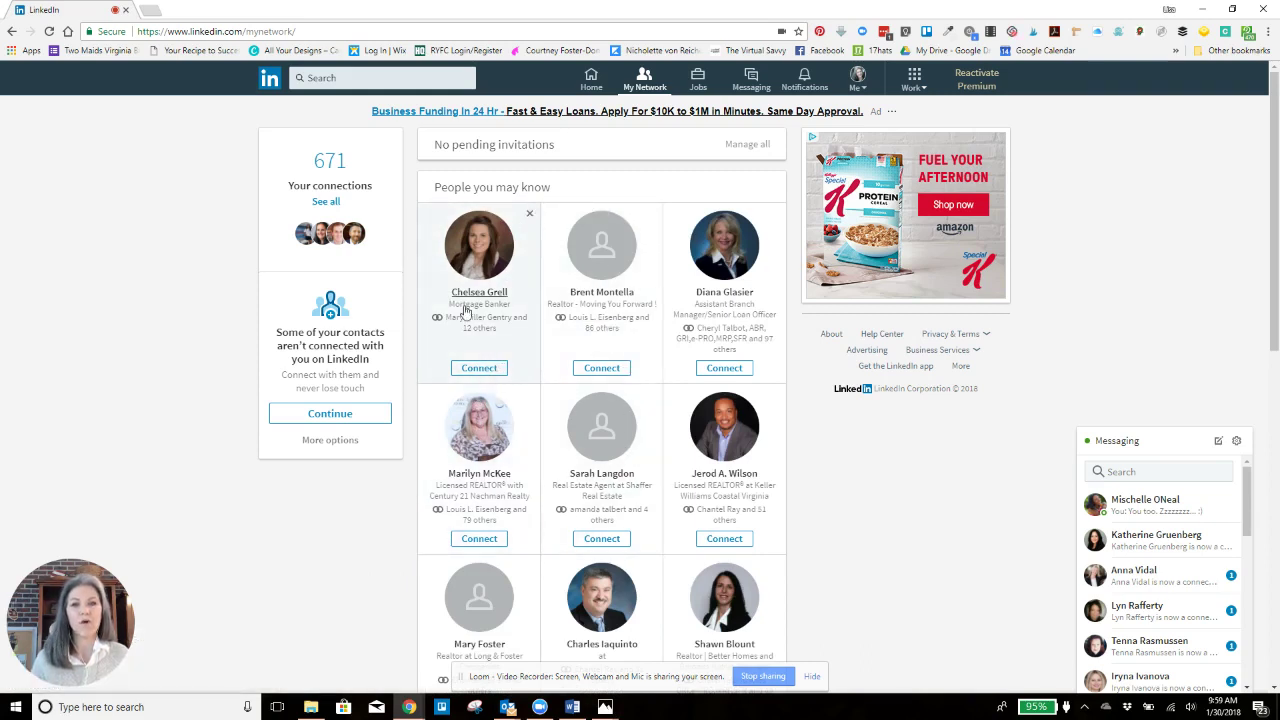
# Step: Search people for "Realtor" and filter the results to 2nd and 3rd+ connections
pyautogui.click(377, 79)
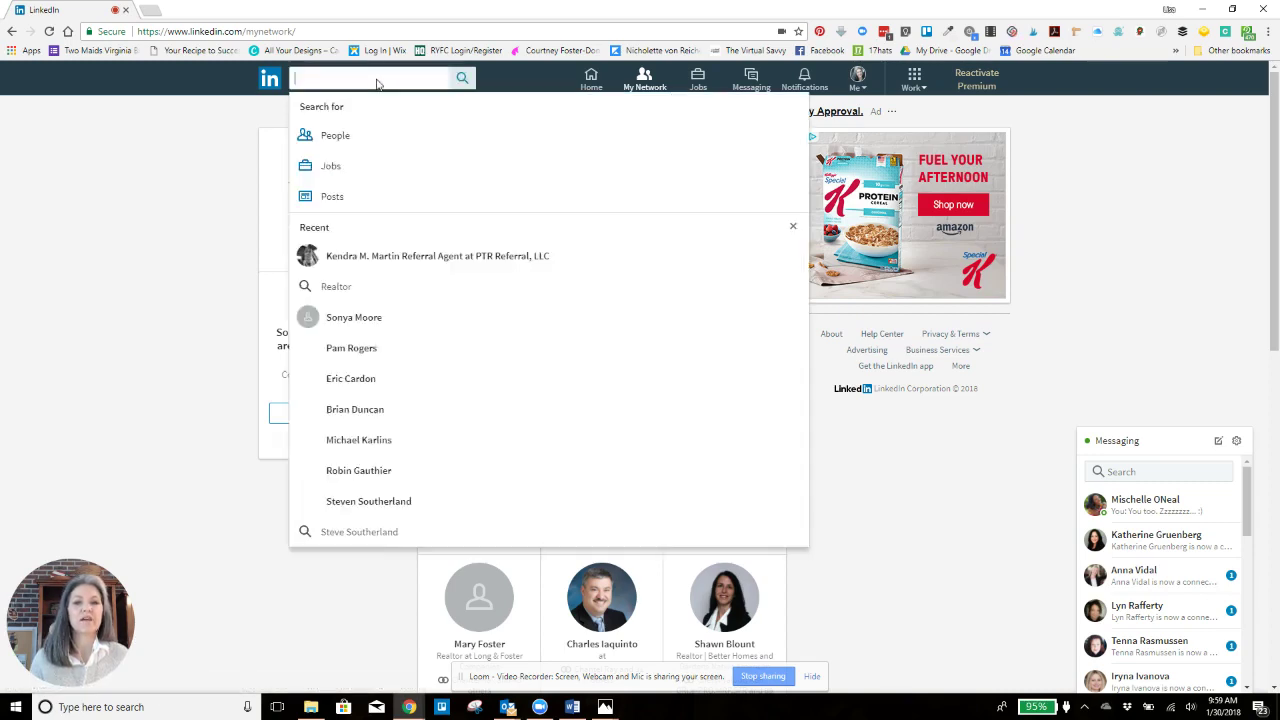
pyautogui.write('Re')
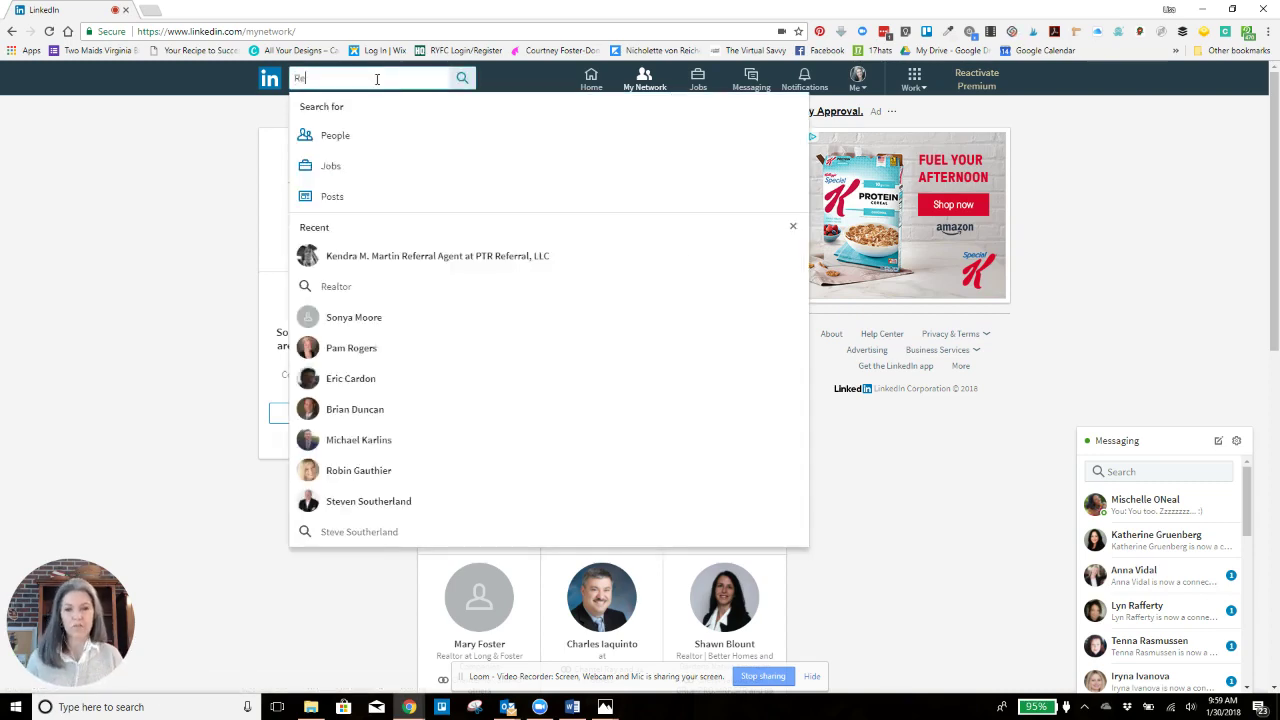
pyautogui.write('altor')
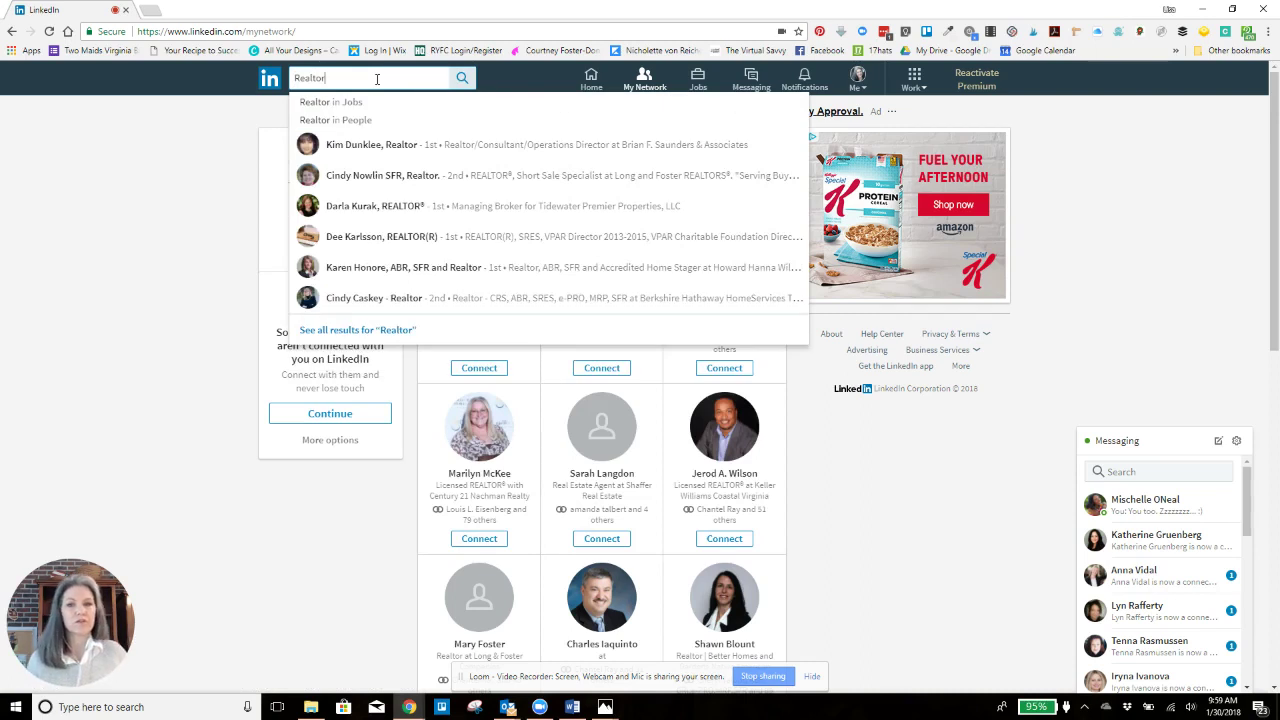
pyautogui.click(358, 119)
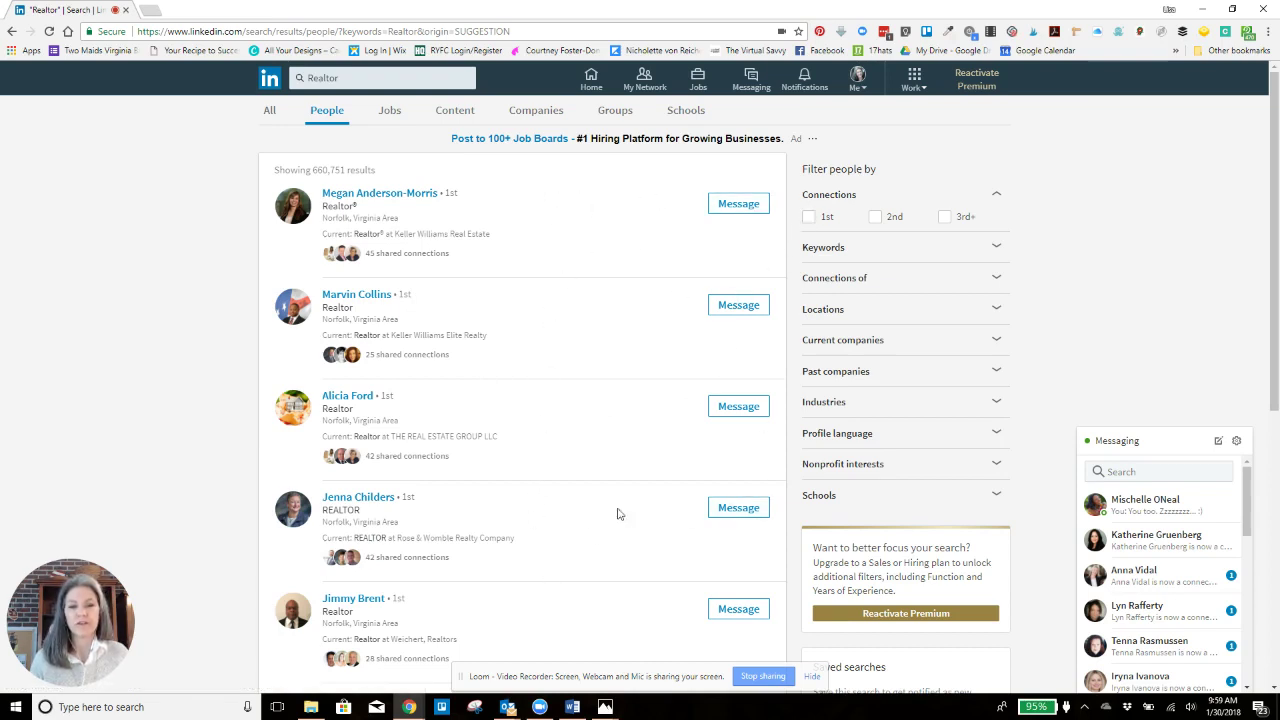
pyautogui.click(875, 216)
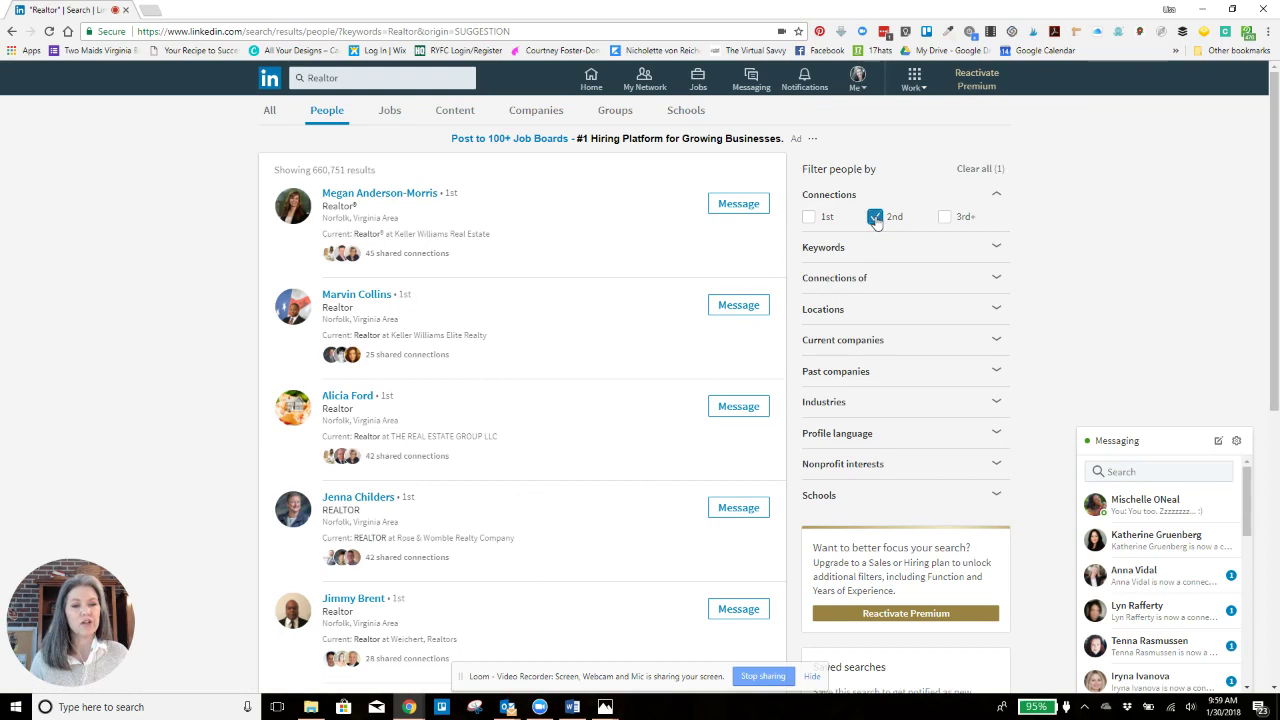
pyautogui.click(943, 217)
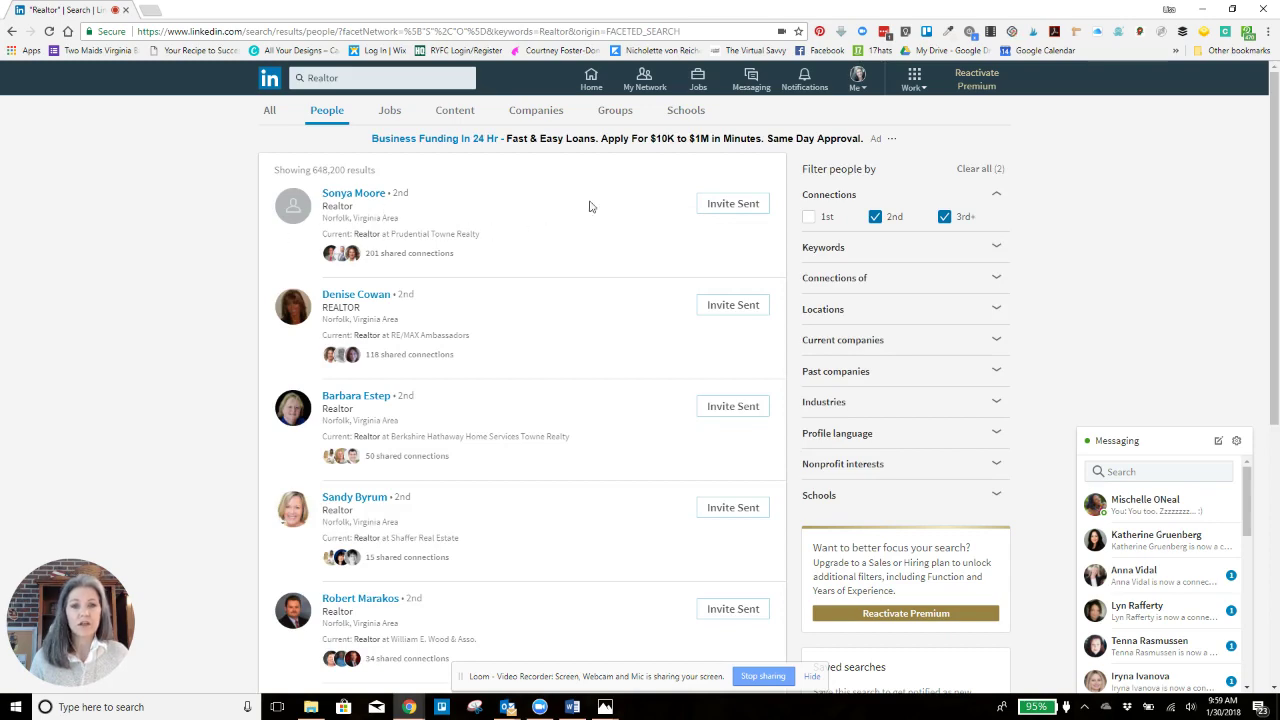
# Step: Go through the first page of realtor results and open results page 7
pyautogui.scroll(-3, 712, 370)
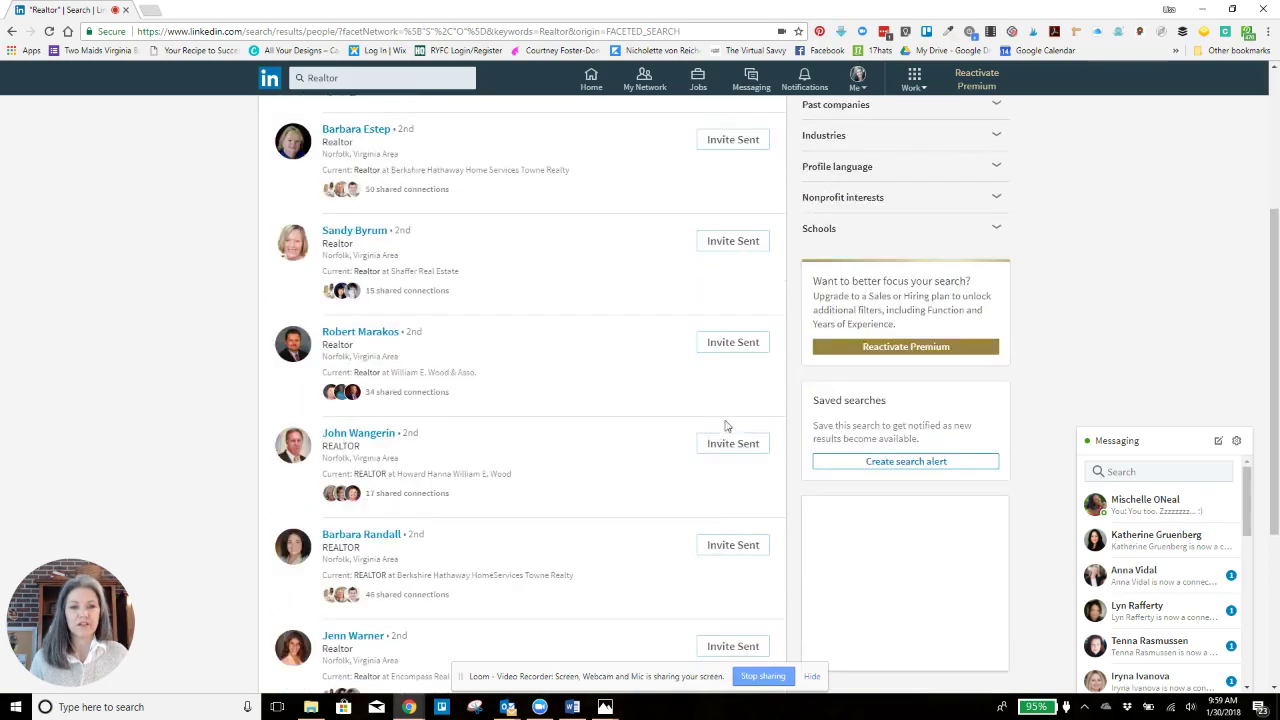
pyautogui.scroll(-1, 726, 426)
pyautogui.scroll(-2, 645, 557)
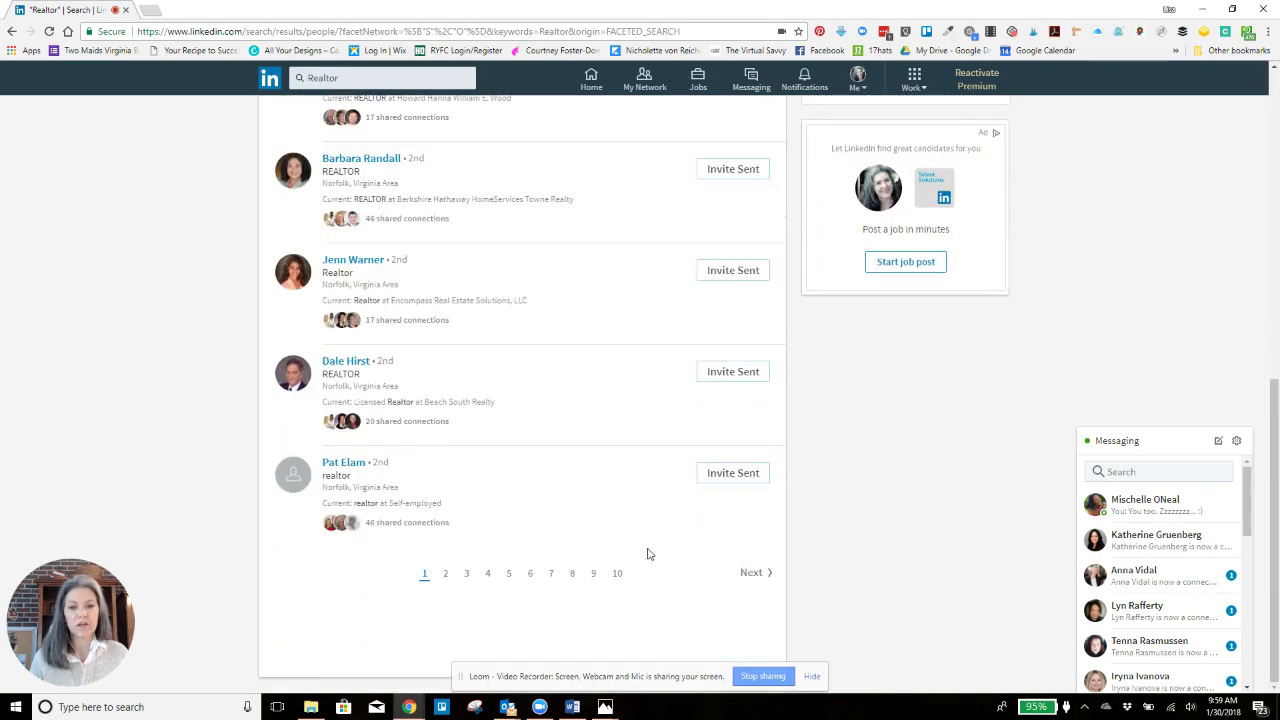
pyautogui.click(551, 574)
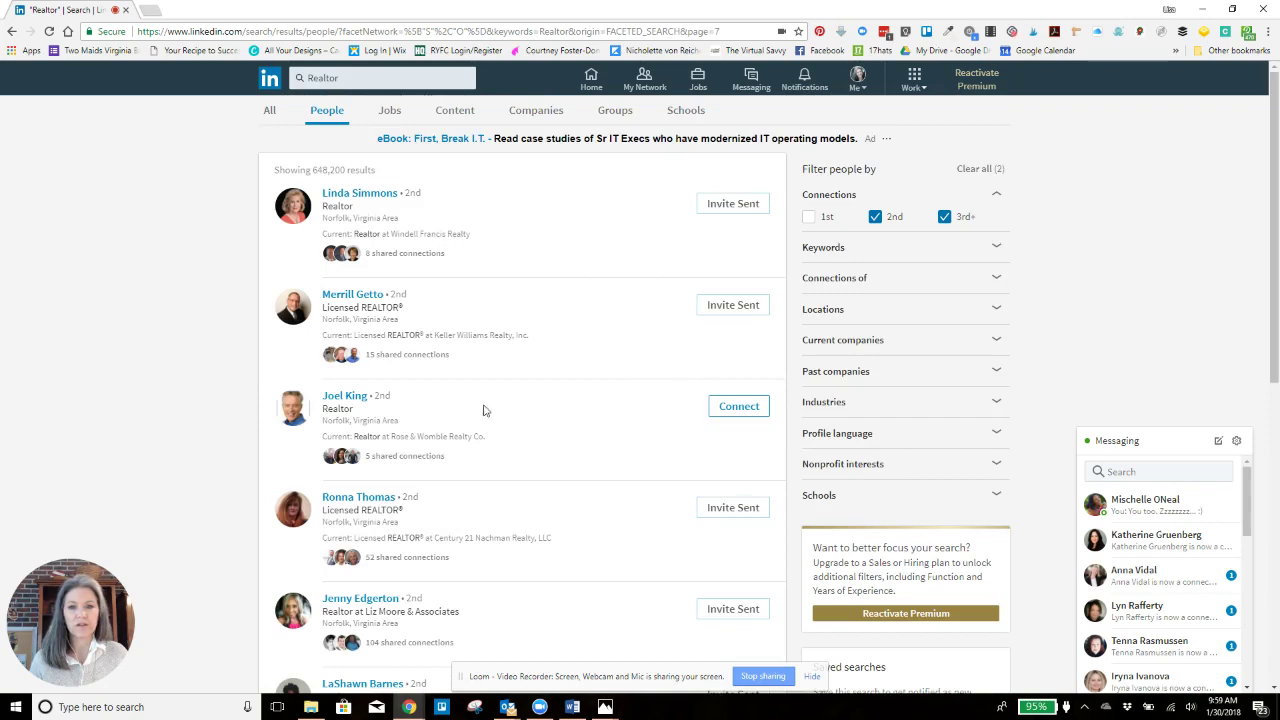
# Step: Draft an invitation note to the realtor at THE REAL ESTATE GROUP LLC: first-name greeting, Hampton Roads Women in Real Estate affiliation, networking in the 757, closing wish
pyautogui.scroll(-2, 476, 447)
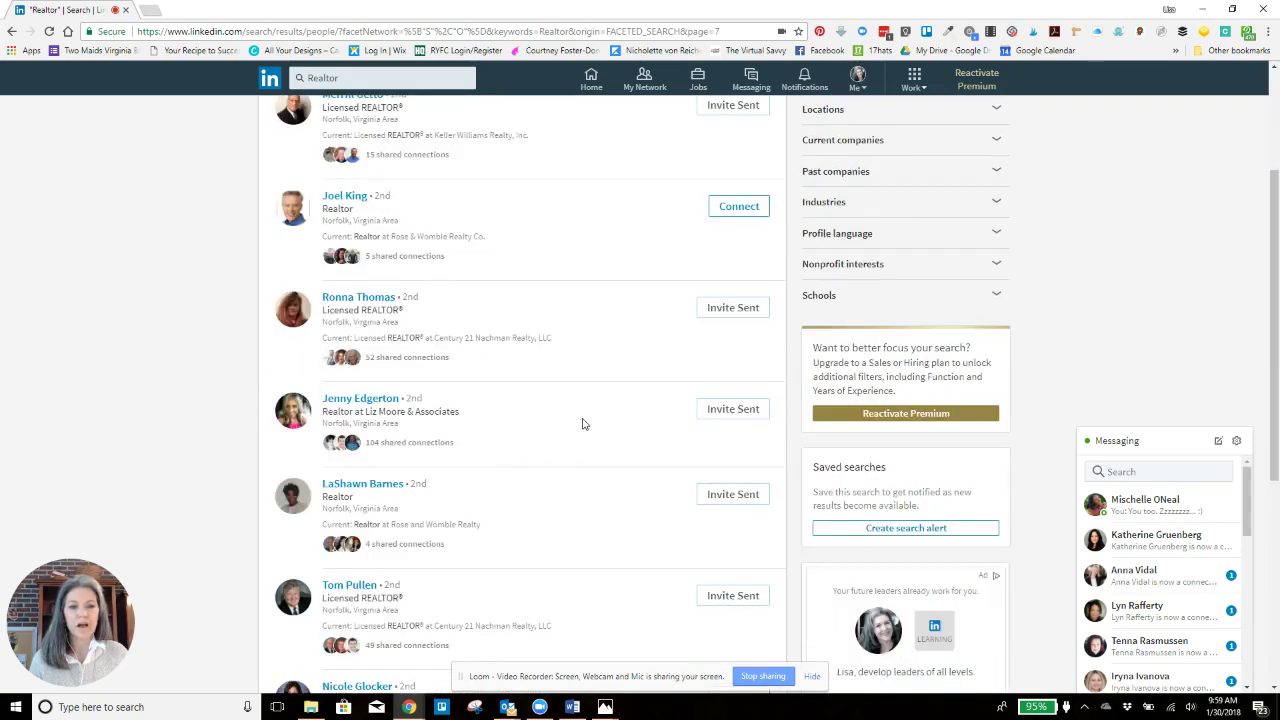
pyautogui.scroll(-1, 594, 251)
pyautogui.scroll(-1, 665, 396)
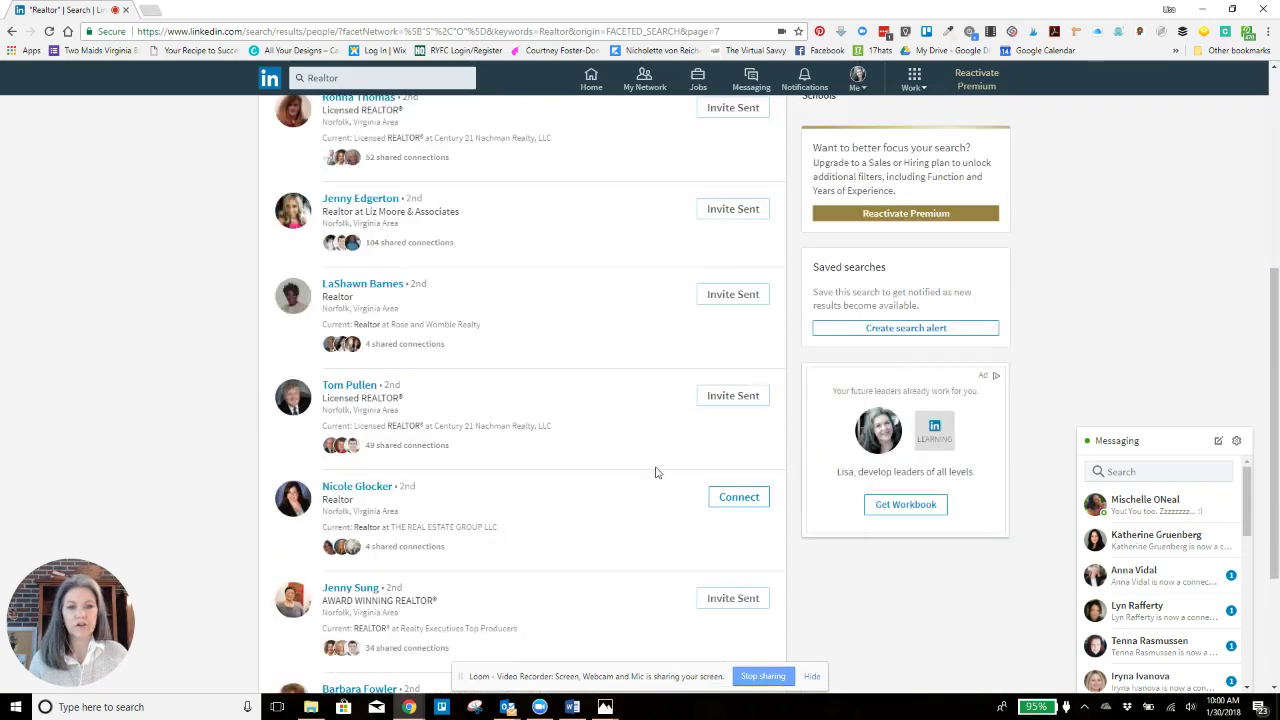
pyautogui.click(755, 503)
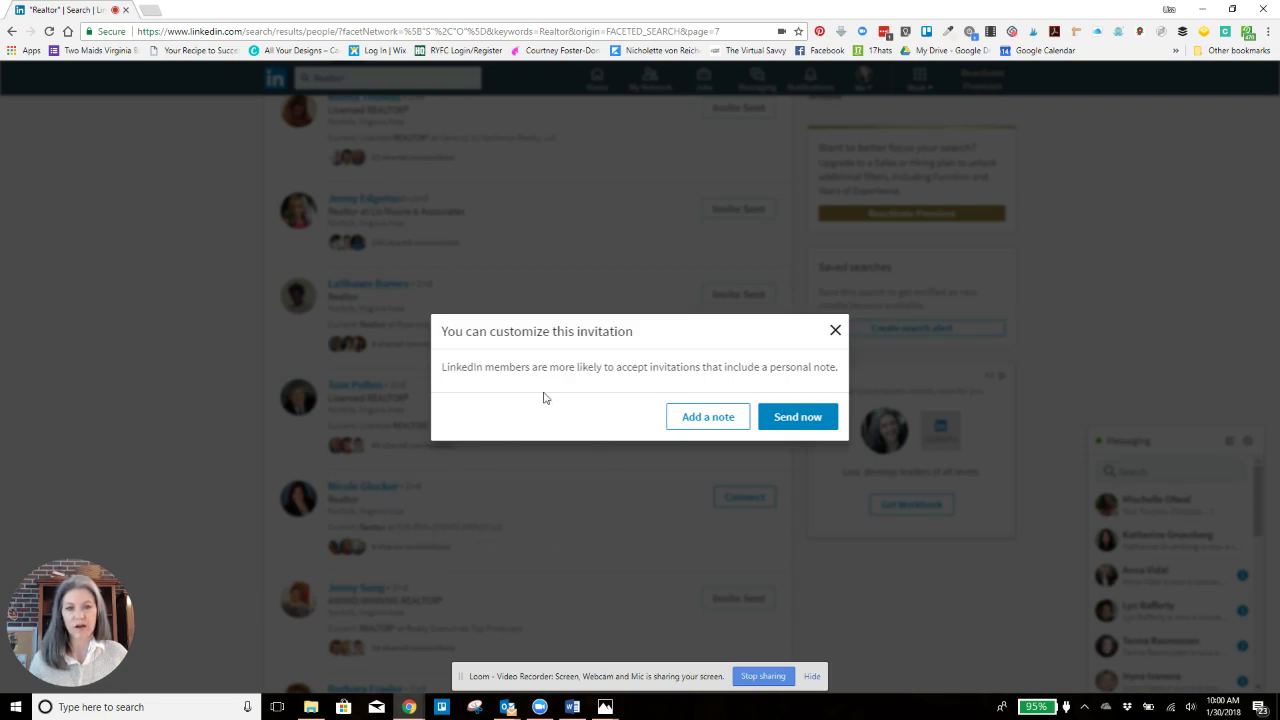
pyautogui.click(714, 417)
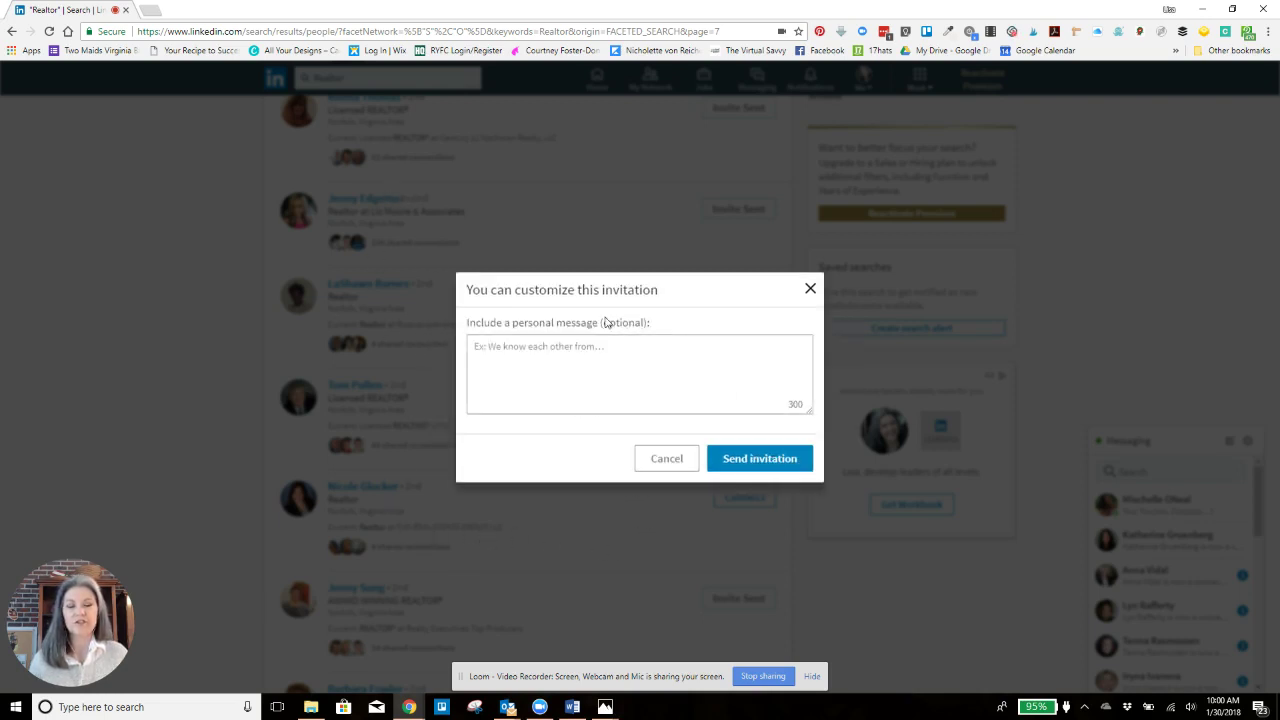
pyautogui.click(568, 346)
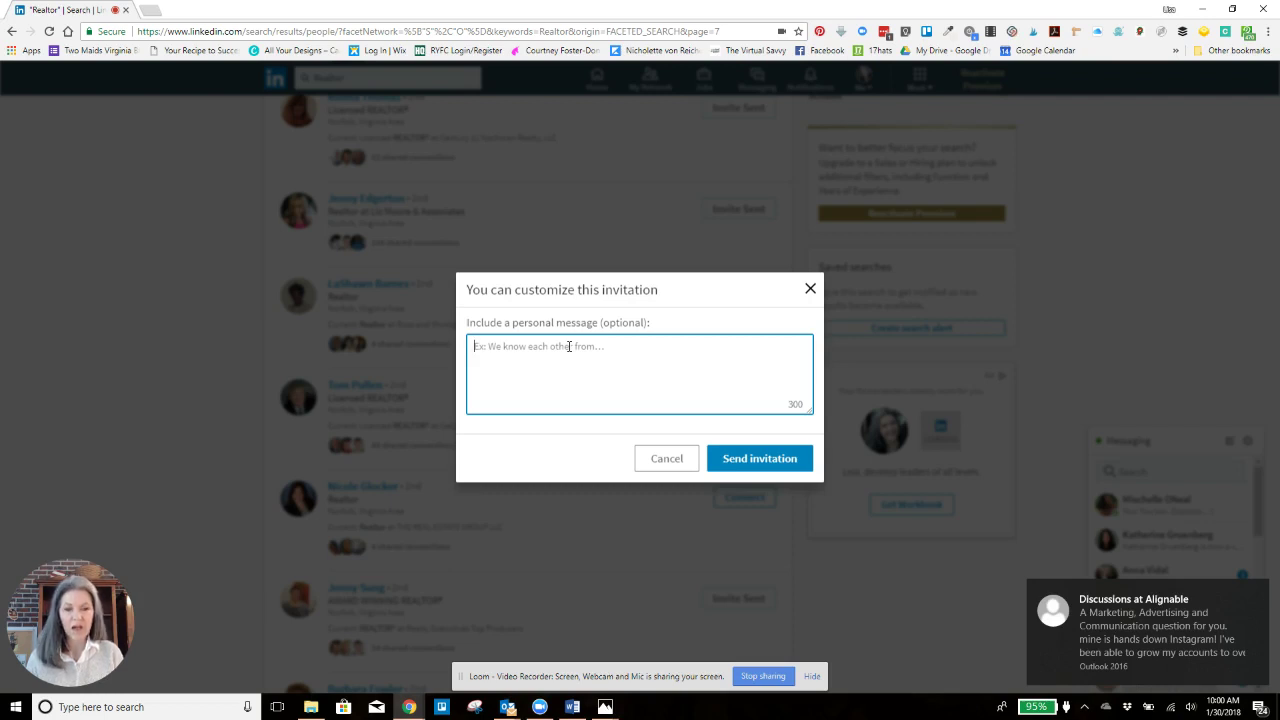
pyautogui.write('Hi Nicole,')
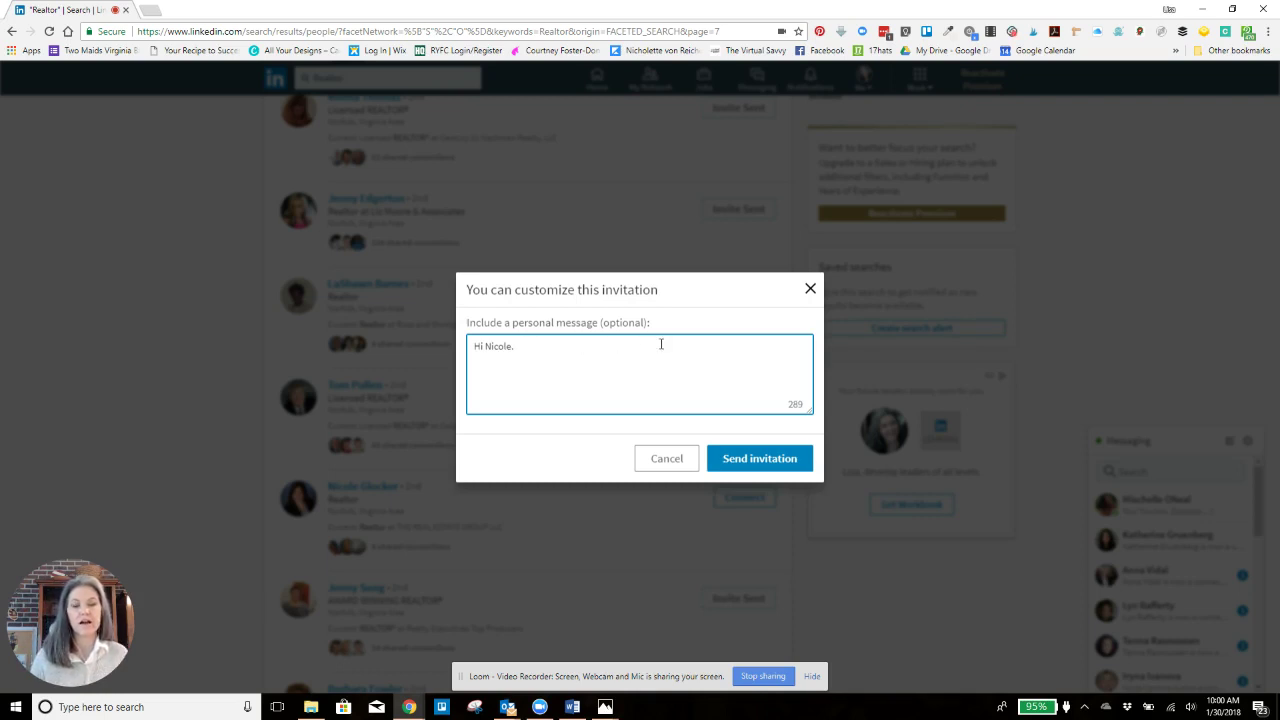
pyautogui.write("I'm an affiliate of Hampton Roads Women in Real Estate and I'm looking forward to connecting and networking with you and other Realtors® in the 757. Have a fantastic day!")
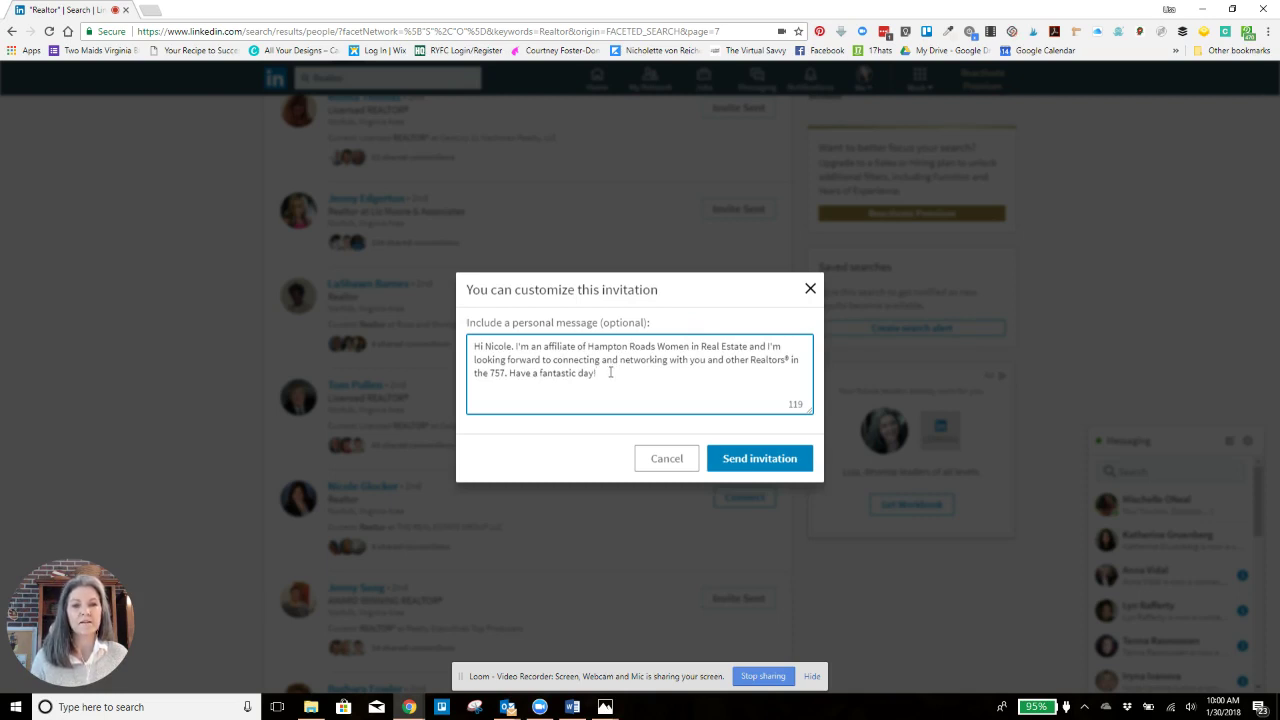
# Step: Copy the complete personal note and close the invitation without sending it
pyautogui.moveTo(574, 362); pyautogui.dragTo(518, 346)
pyautogui.click(641, 379)
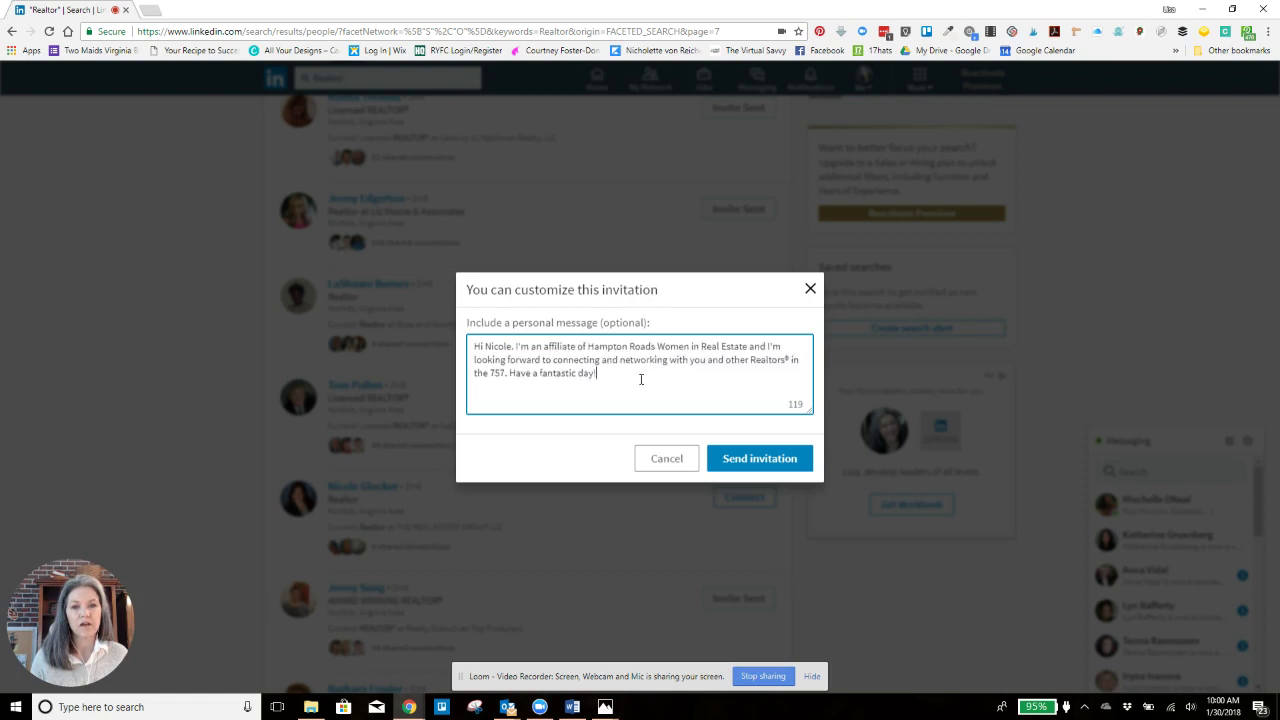
pyautogui.moveTo(621, 374); pyautogui.dragTo(468, 336)
pyautogui.hotkey('ctrl', 'c')
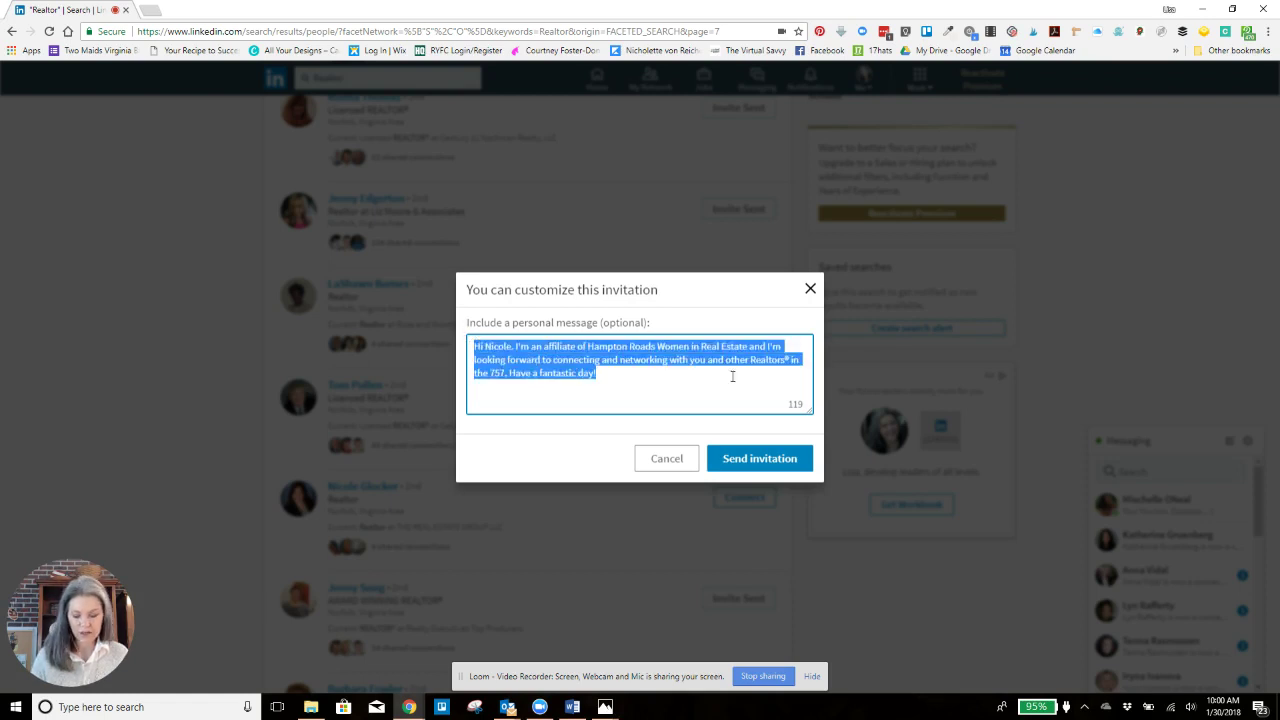
pyautogui.click(690, 456)
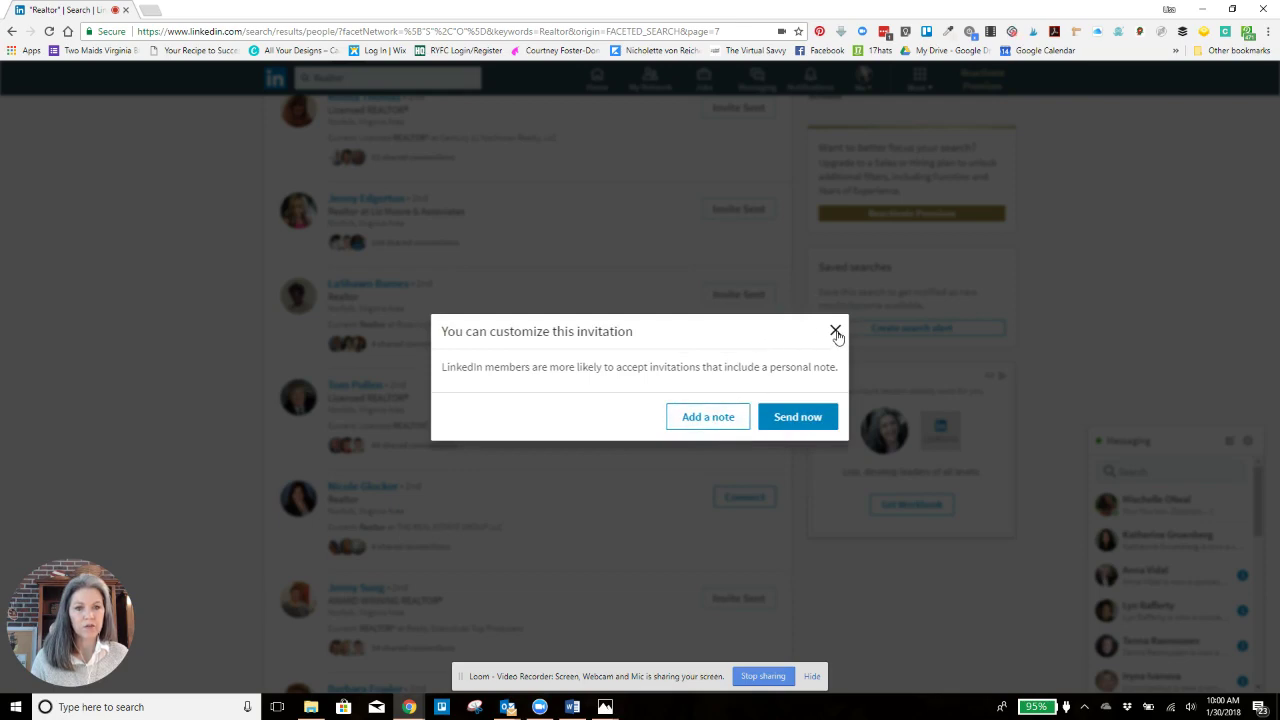
pyautogui.click(835, 330)
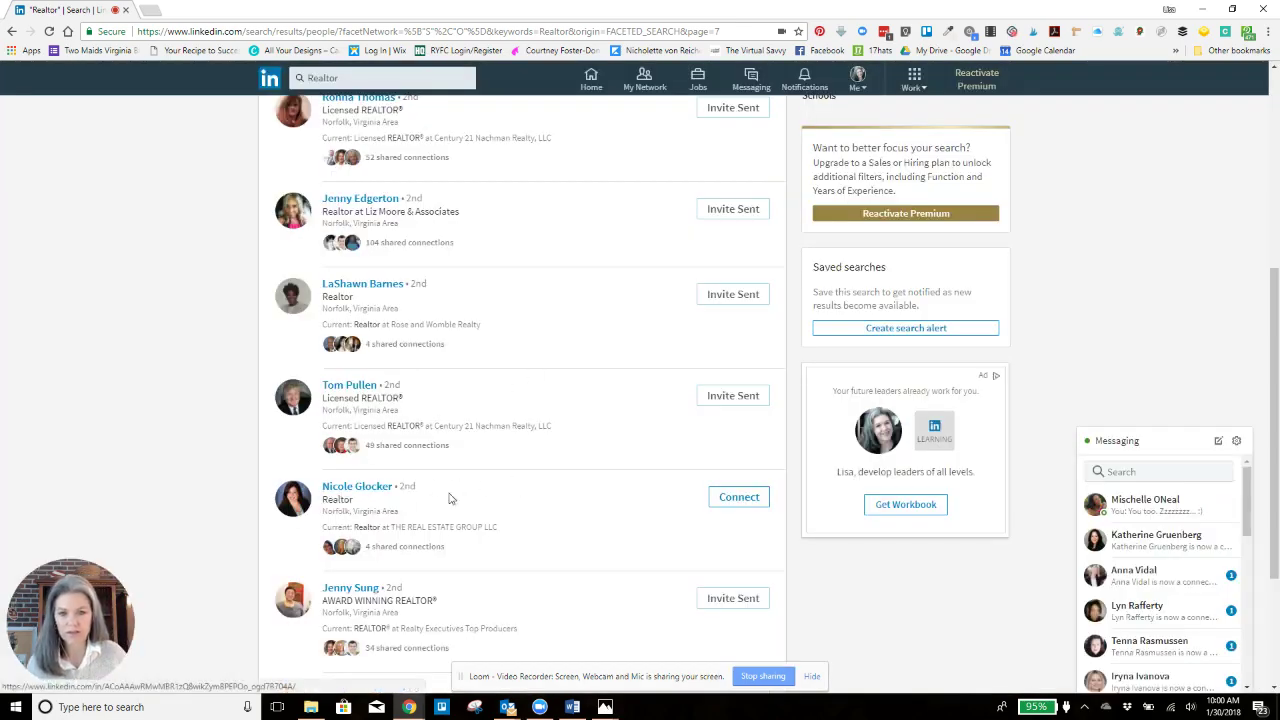
# Step: Invite the realtor at THE REAL ESTATE GROUP LLC again, paste the copied note as the personal message and send the invitation
pyautogui.click(762, 497)
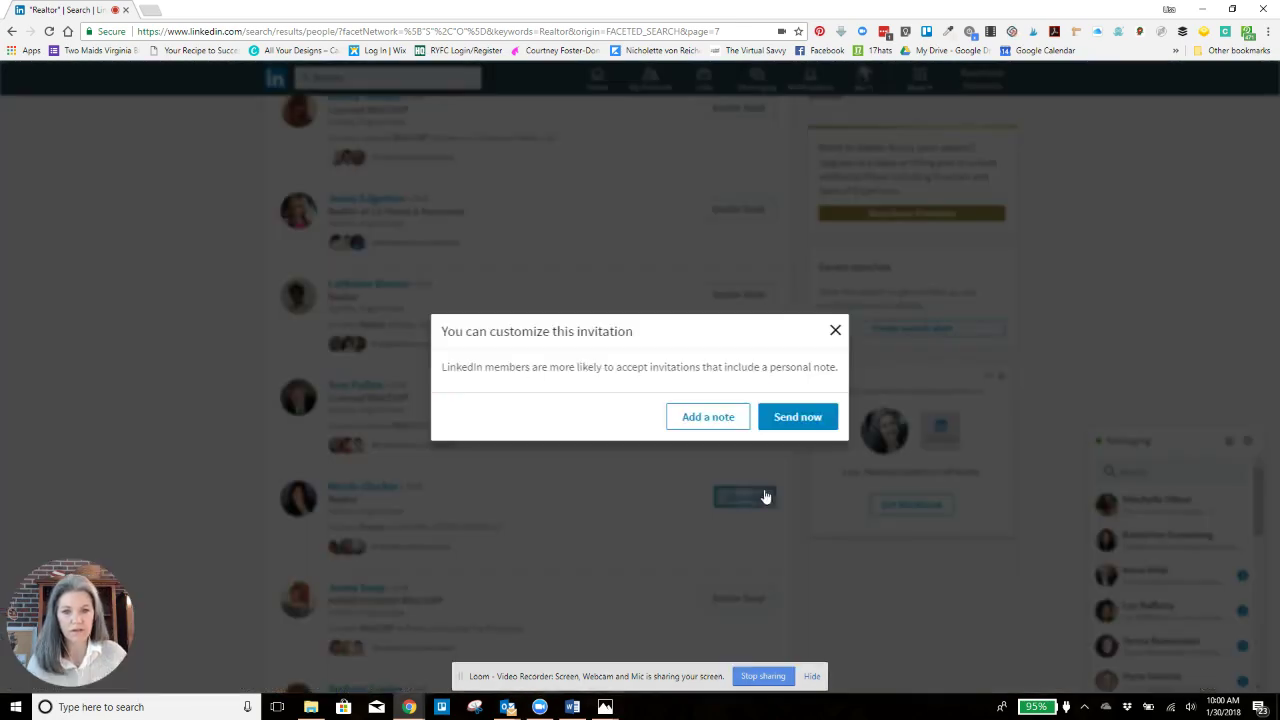
pyautogui.click(722, 417)
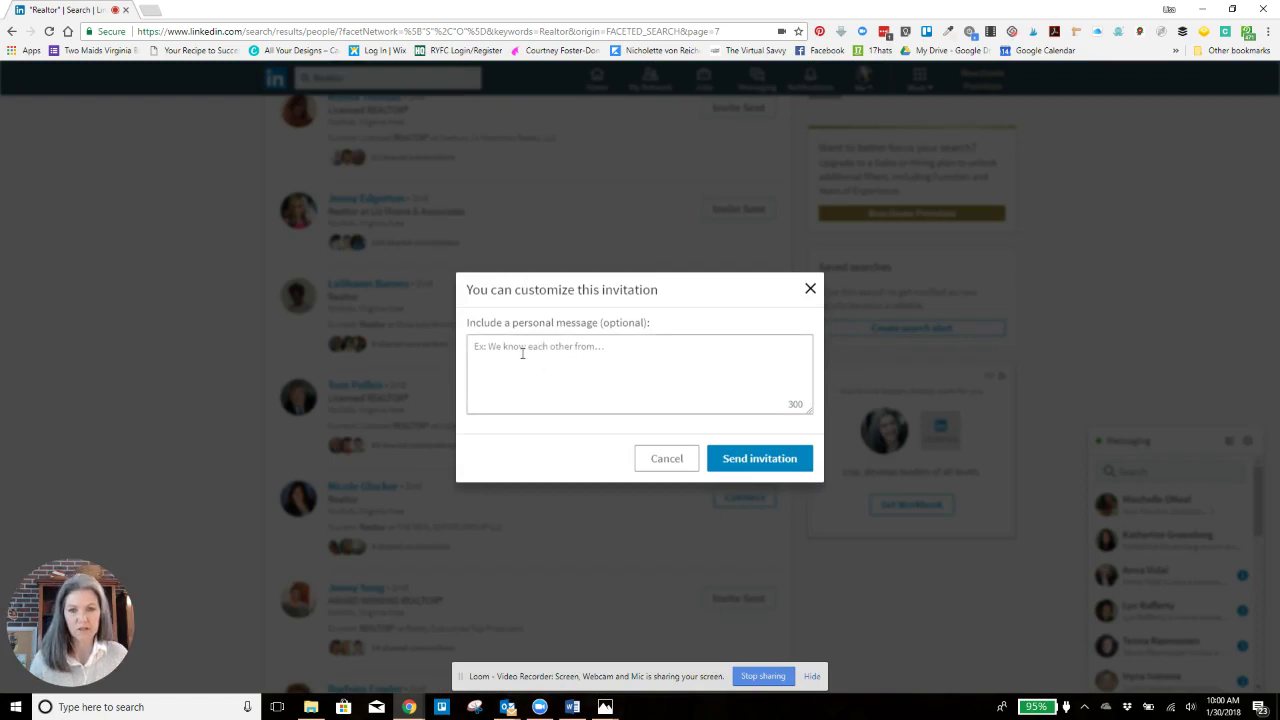
pyautogui.click(522, 353)
pyautogui.hotkey('ctrl', 'v')
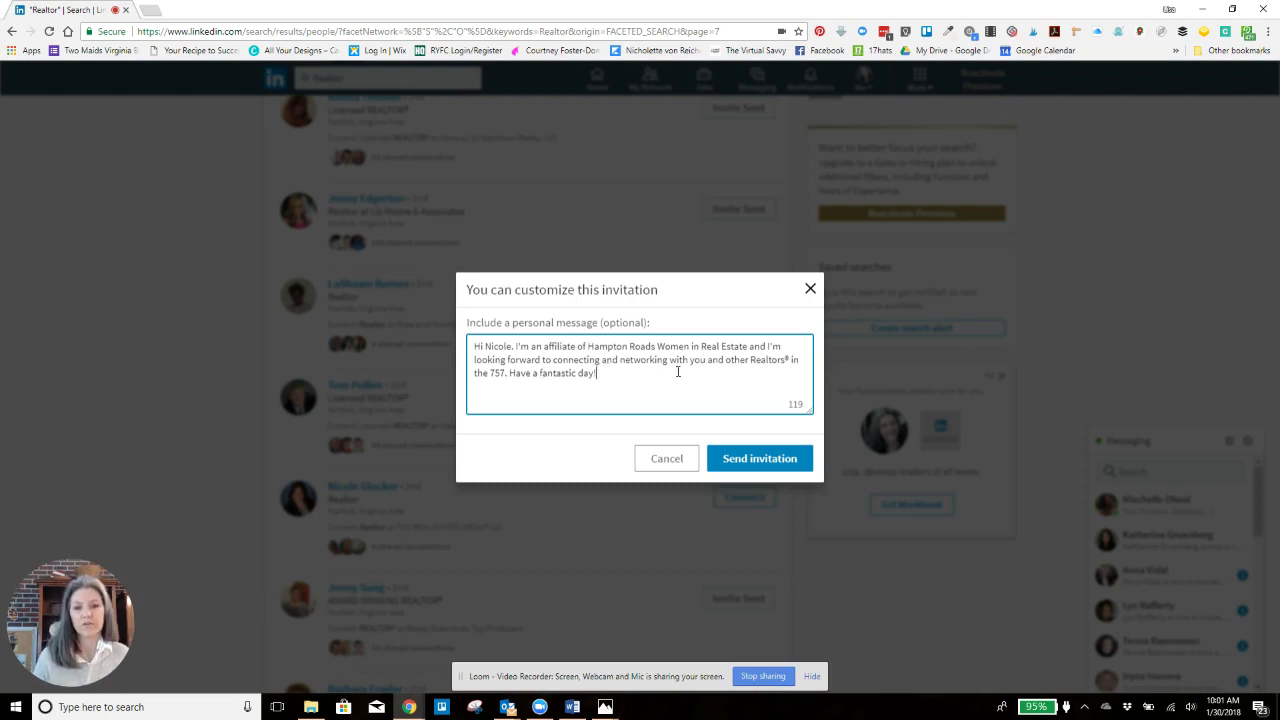
pyautogui.click(740, 456)
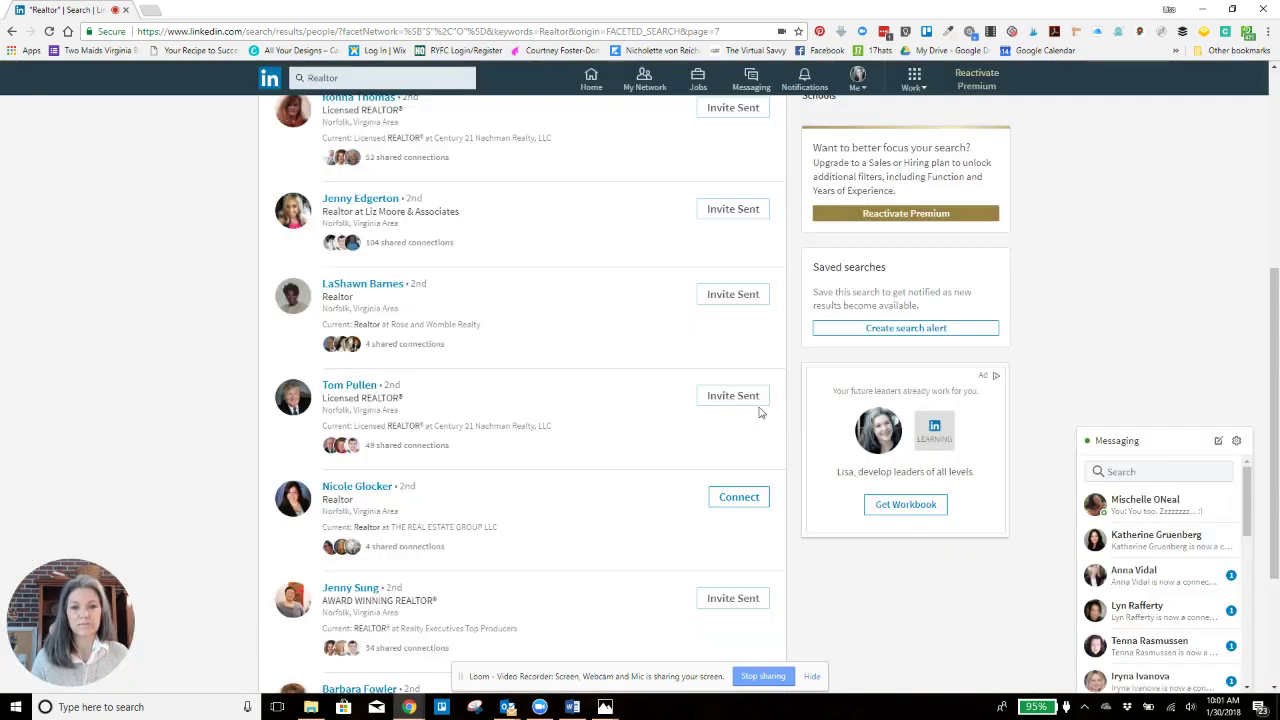